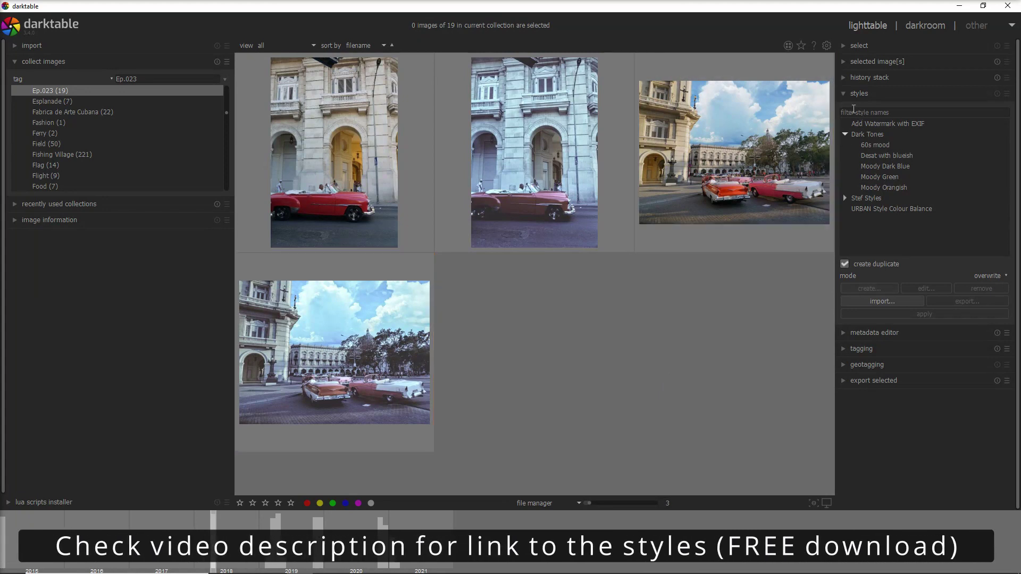
Step: Collapse and re-expand the styles module to show the Dark Tones styles list
click(843, 94)
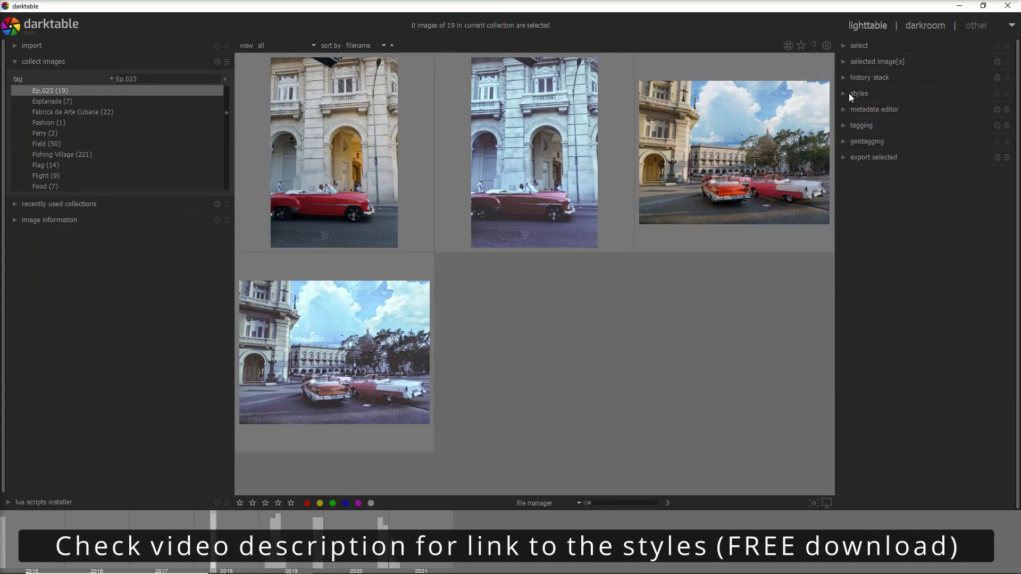
click(842, 93)
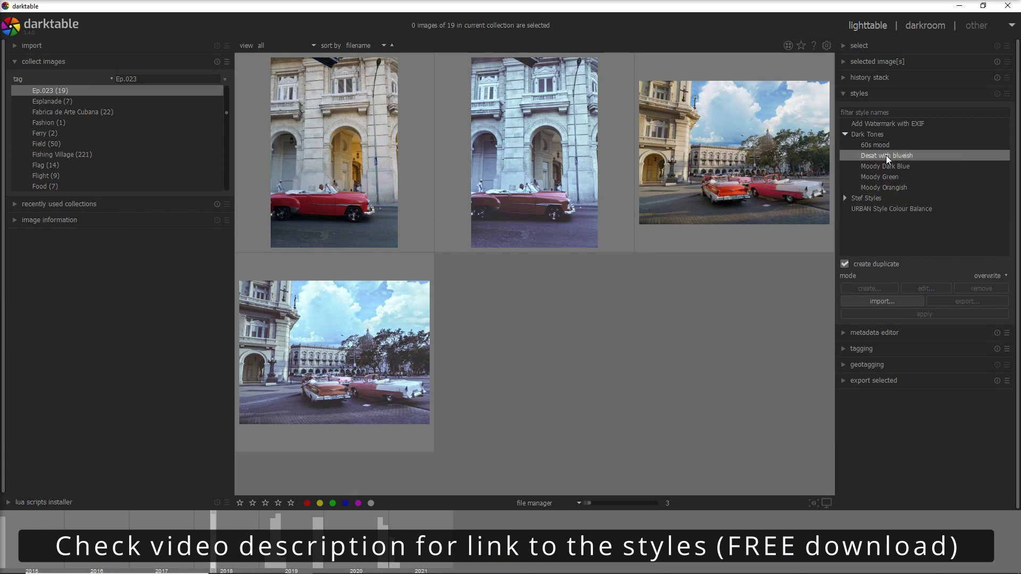
mouse_move(895, 187)
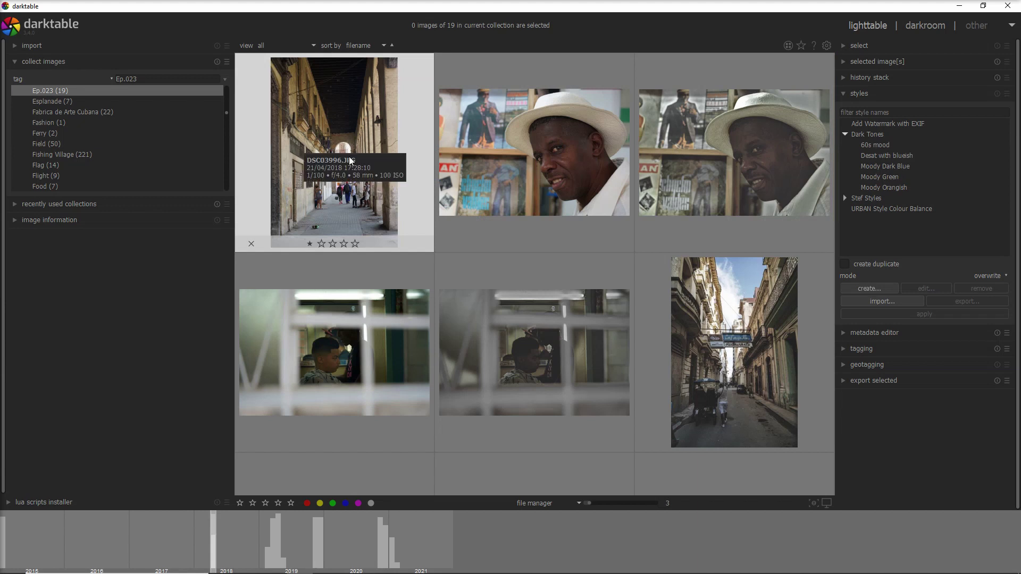
Step: At 2 thumbnails per row, create a Moody Green styled duplicate of the alley photo
scroll(408, 235, up, 1)
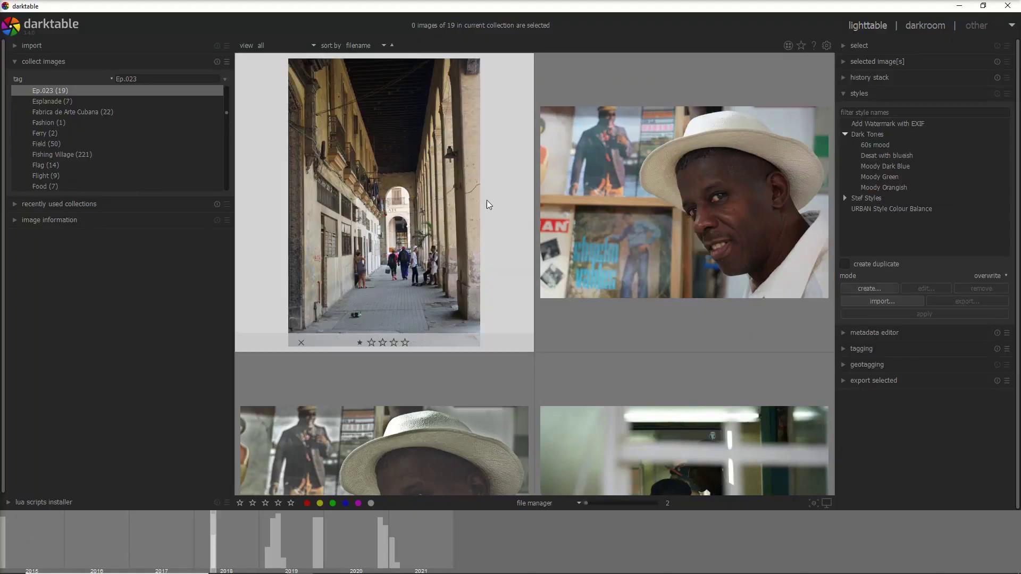
click(451, 181)
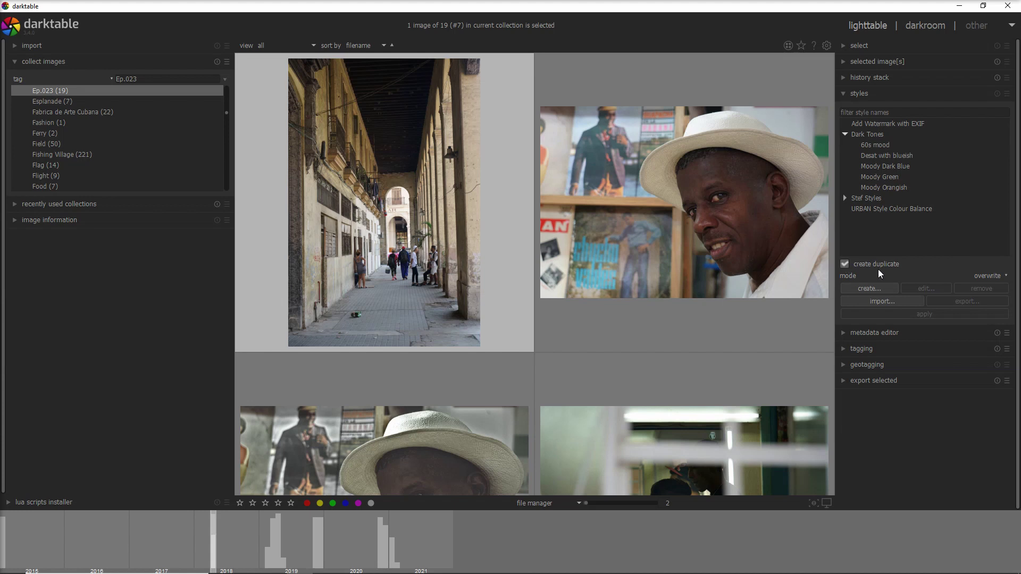
double_click(882, 177)
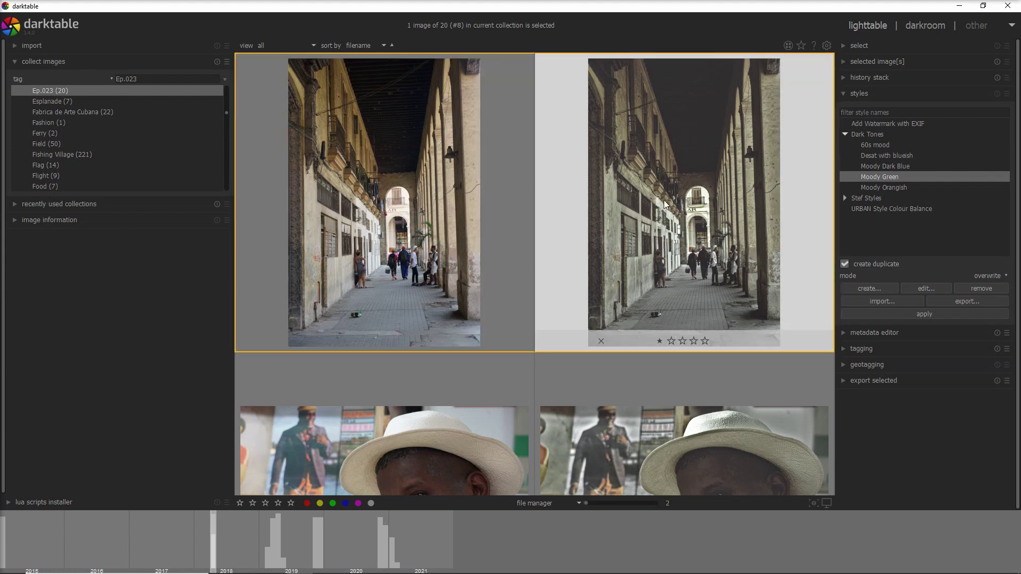
click(844, 63)
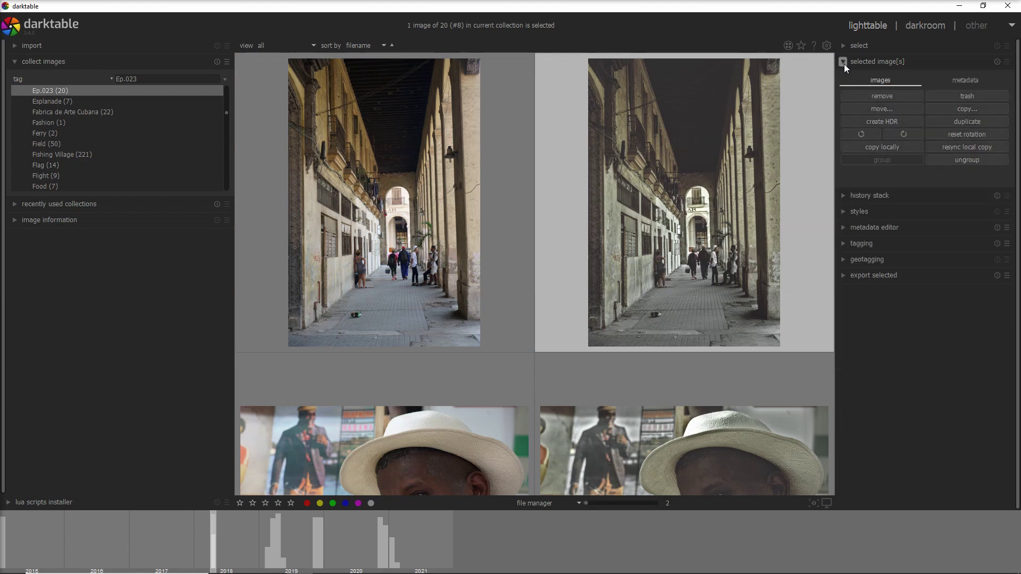
Step: Trash the Moody Green alley duplicate and re-expand the styles list
click(954, 93)
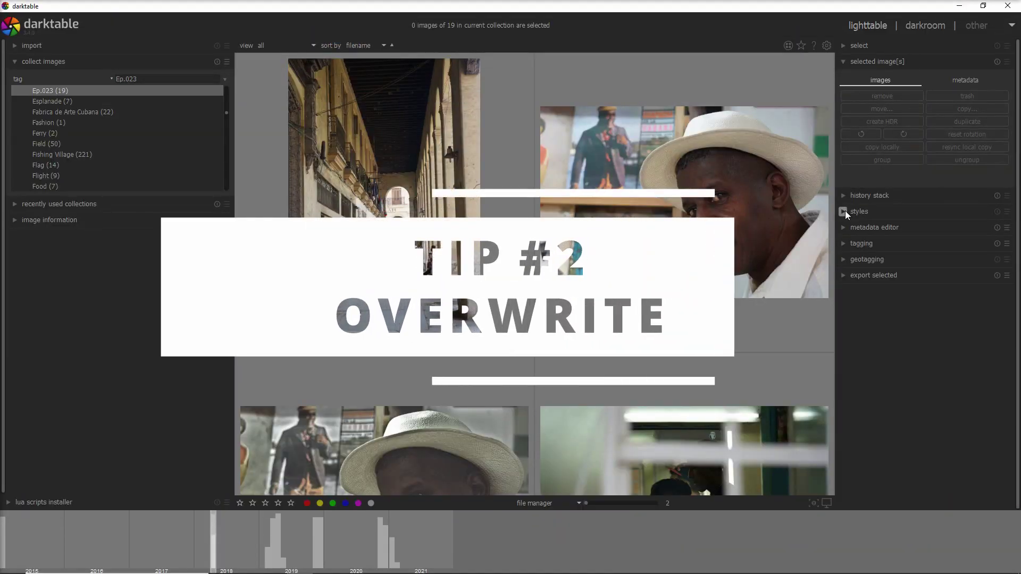
click(845, 211)
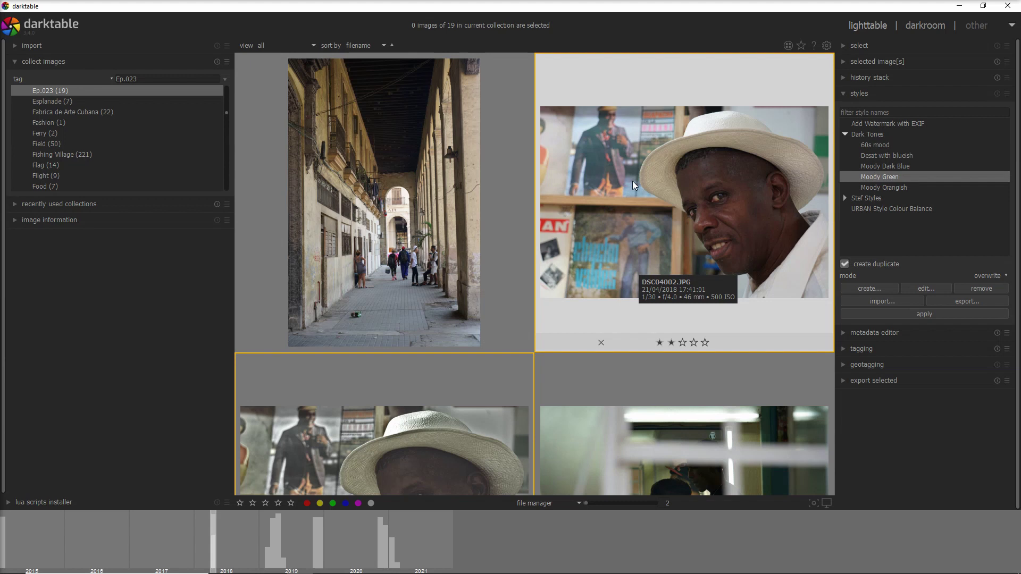
Step: Open the white-hat portrait thumbnail in the darkroom
double_click(563, 322)
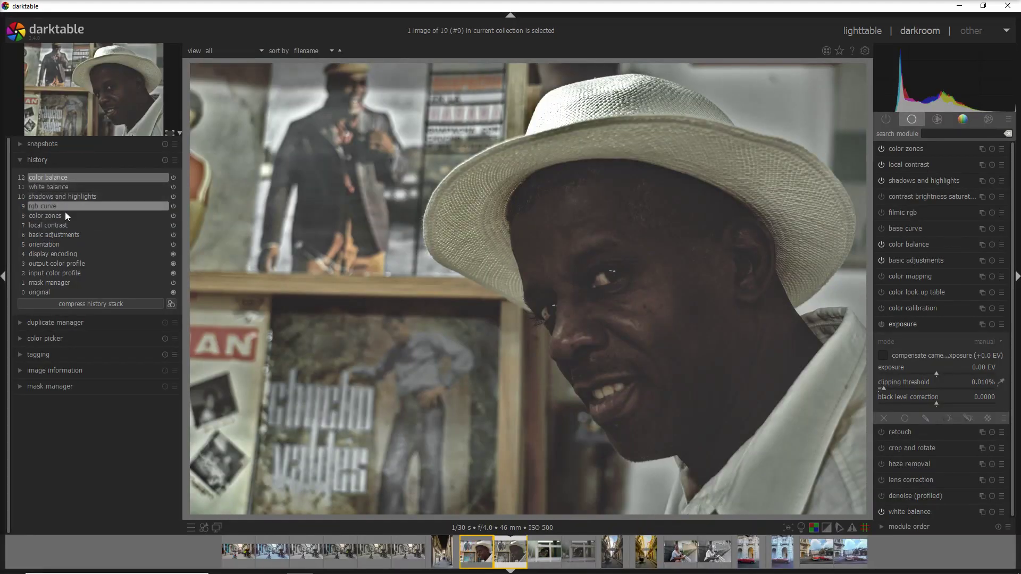
mouse_move(66, 234)
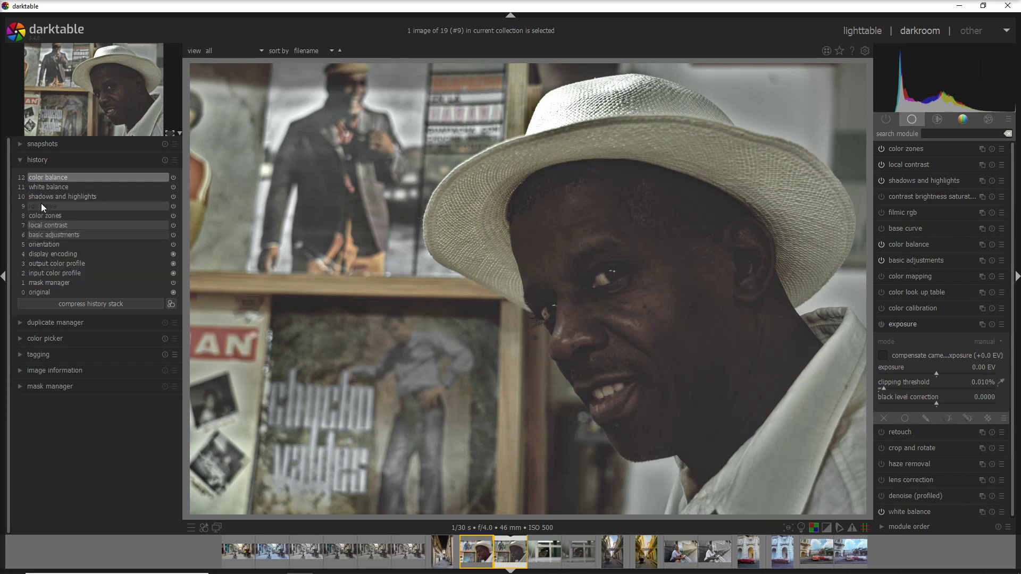
mouse_move(36, 187)
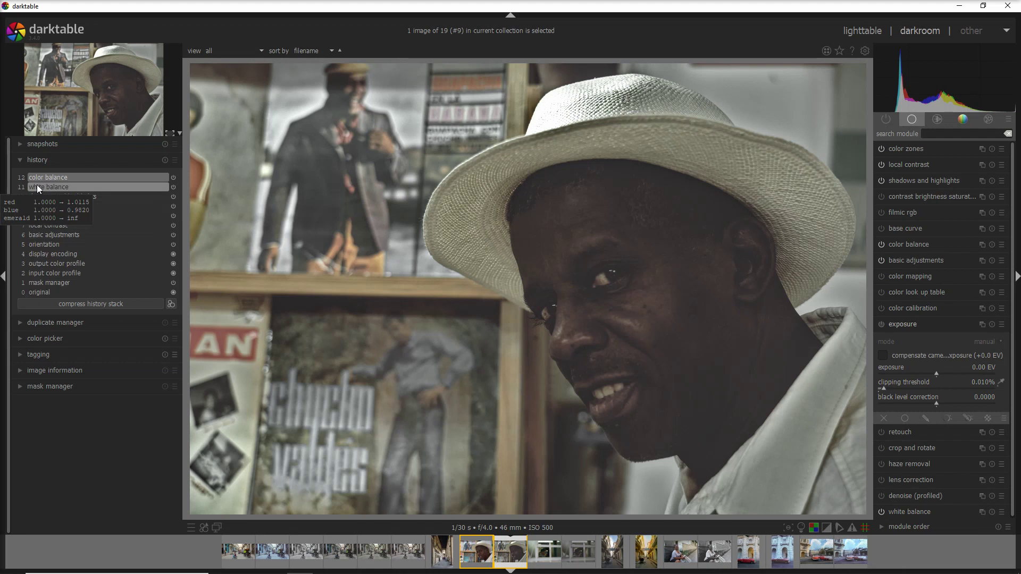
click(57, 244)
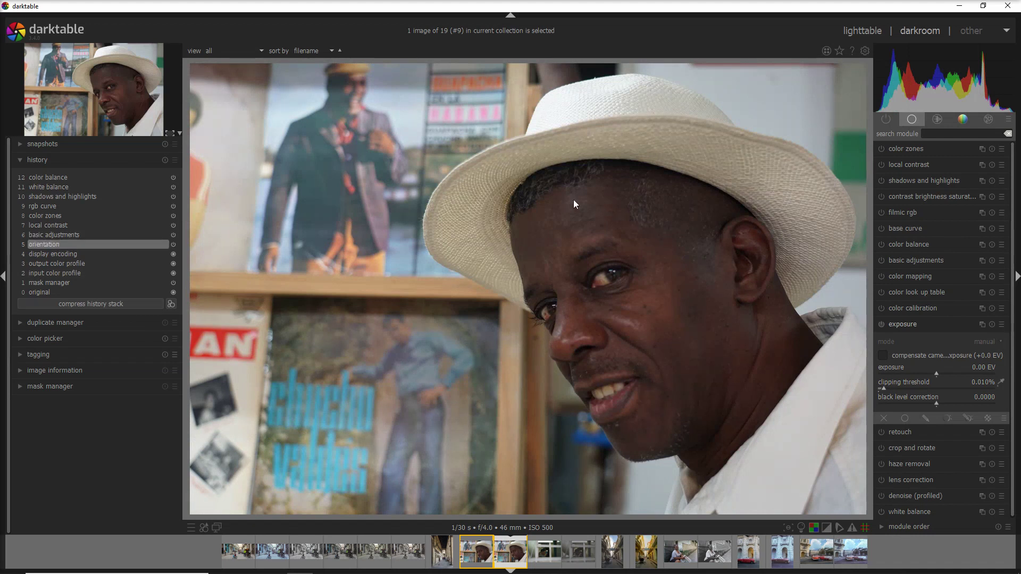
click(69, 175)
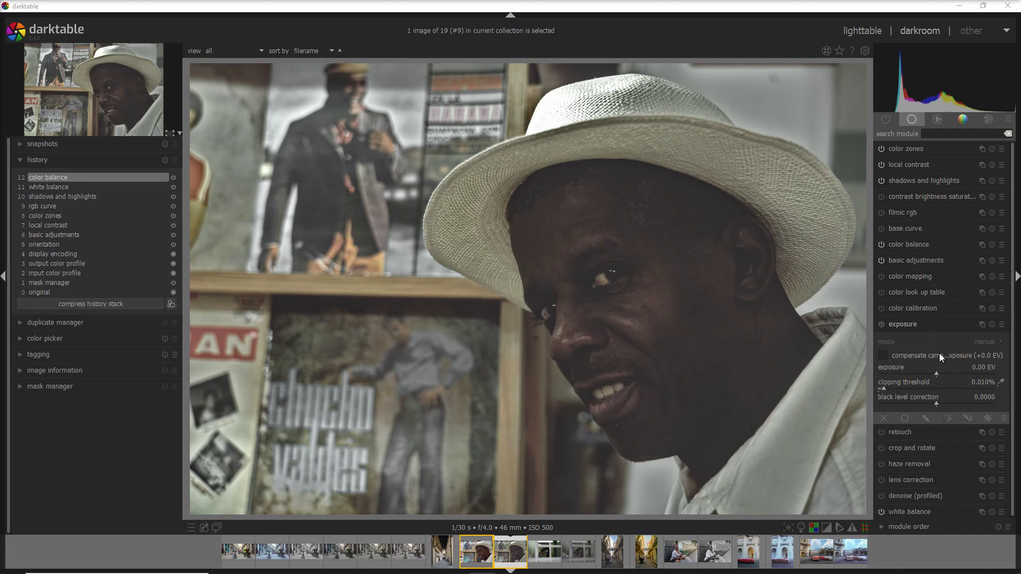
Step: Raise exposure by 0.14 EV and restrict it with a circle drawn mask on the face
drag(939, 372, 939, 374)
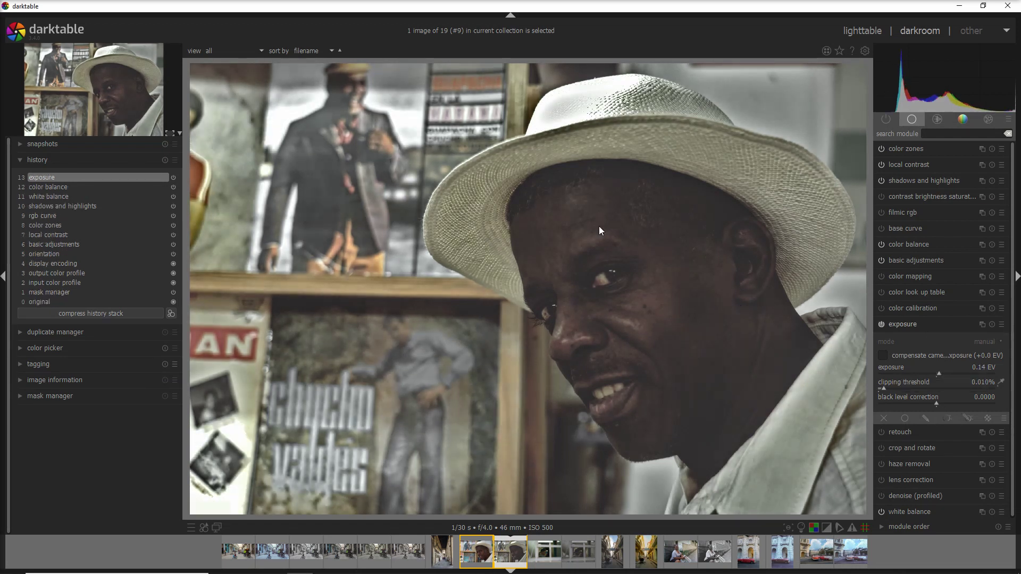
click(967, 419)
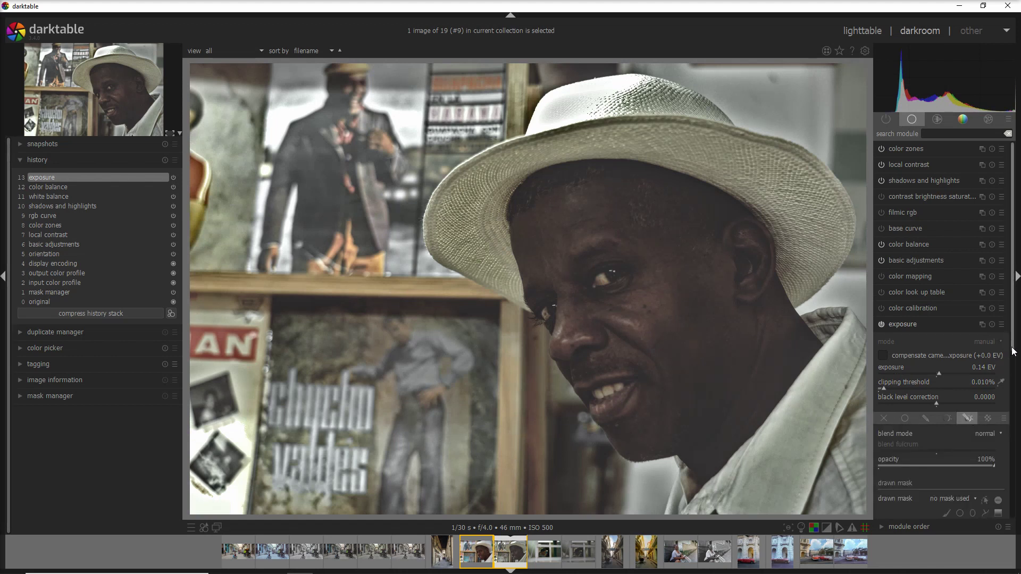
drag(1014, 351, 1015, 489)
click(960, 270)
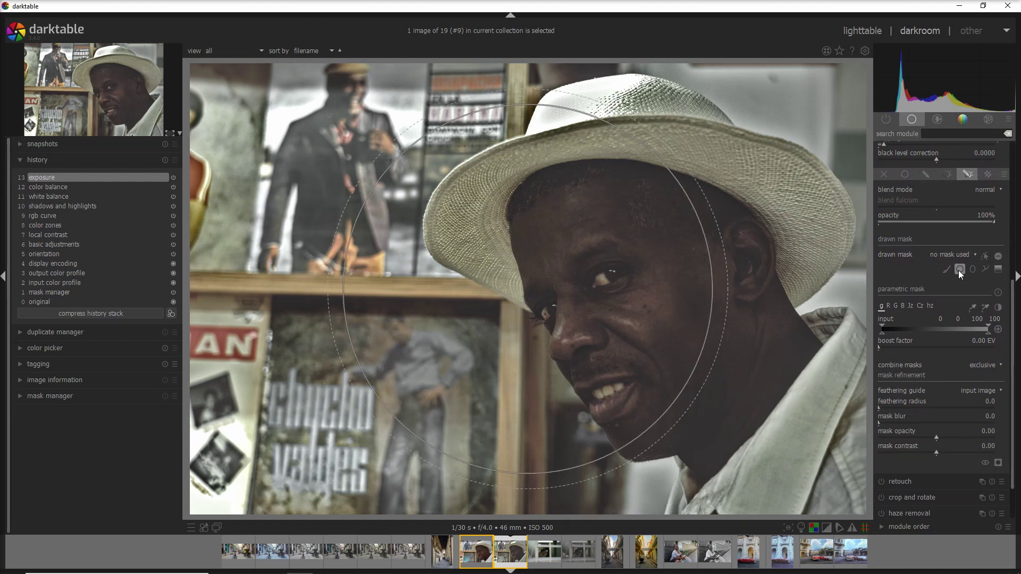
click(636, 301)
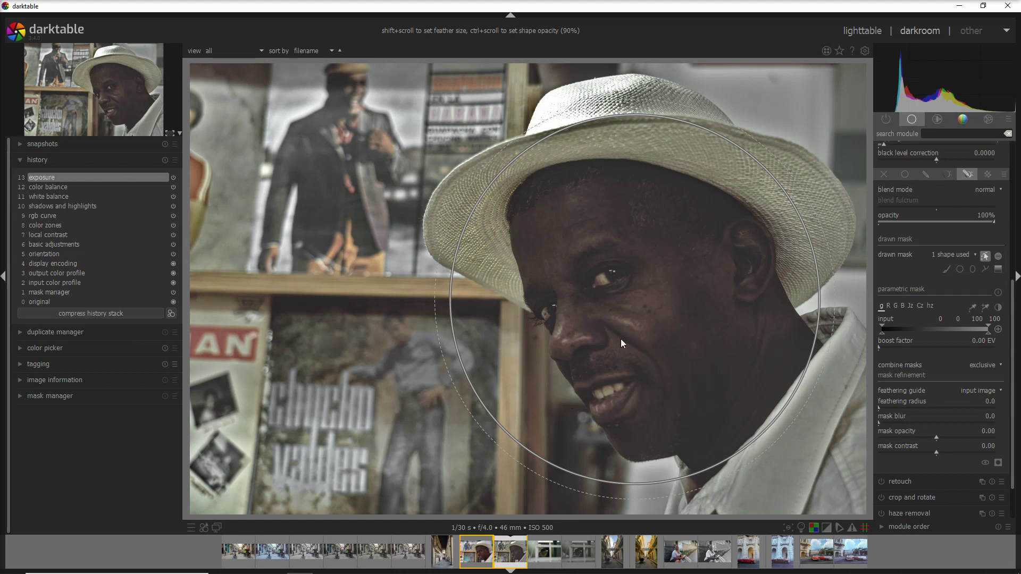
Step: Show the mask overlay and narrow the parametric input range to about 7.1 around the face
click(999, 463)
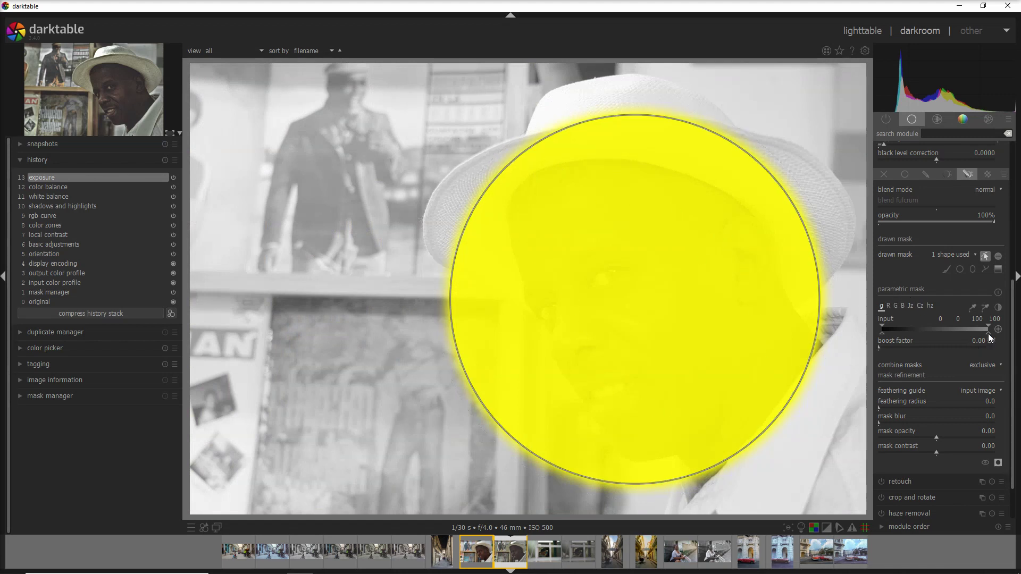
drag(989, 334, 987, 333)
drag(933, 333, 891, 336)
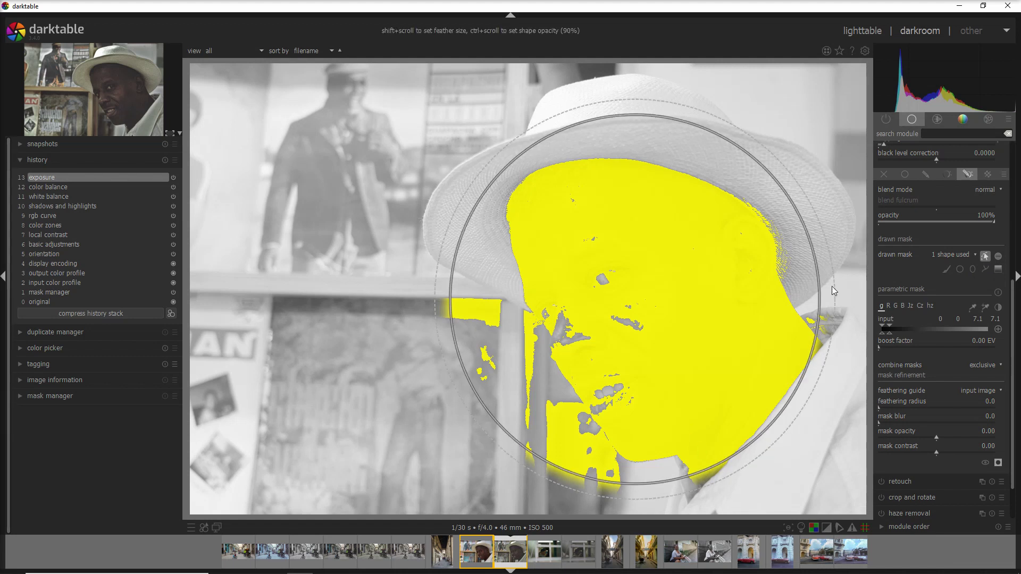
Step: Paint a brush stroke left of the face and expand the mask manager list
click(946, 270)
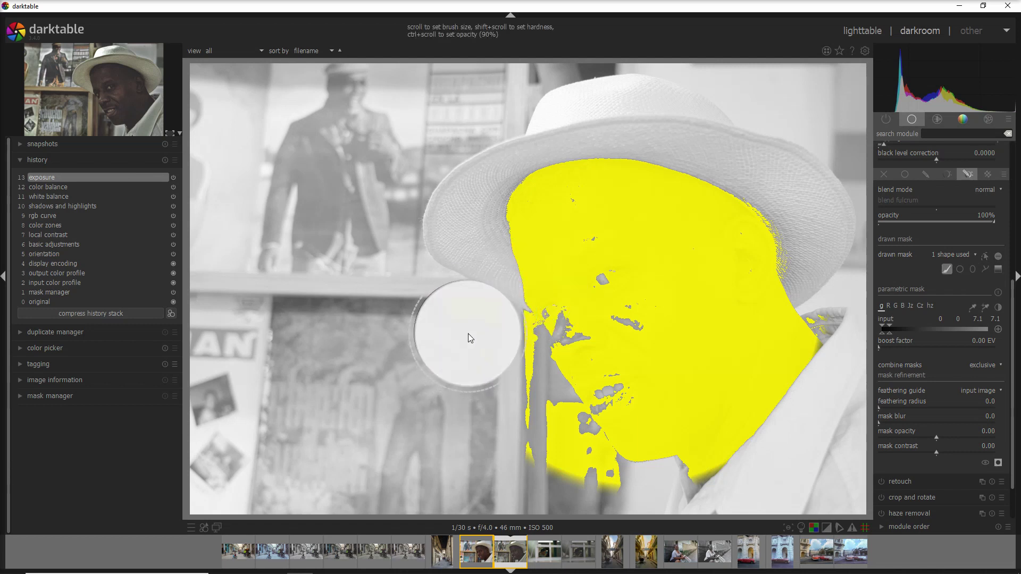
mouse_move(468, 333)
mouse_down()
mouse_move(487, 344)
mouse_move(525, 426)
mouse_move(570, 477)
mouse_move(573, 462)
mouse_move(570, 477)
mouse_up()
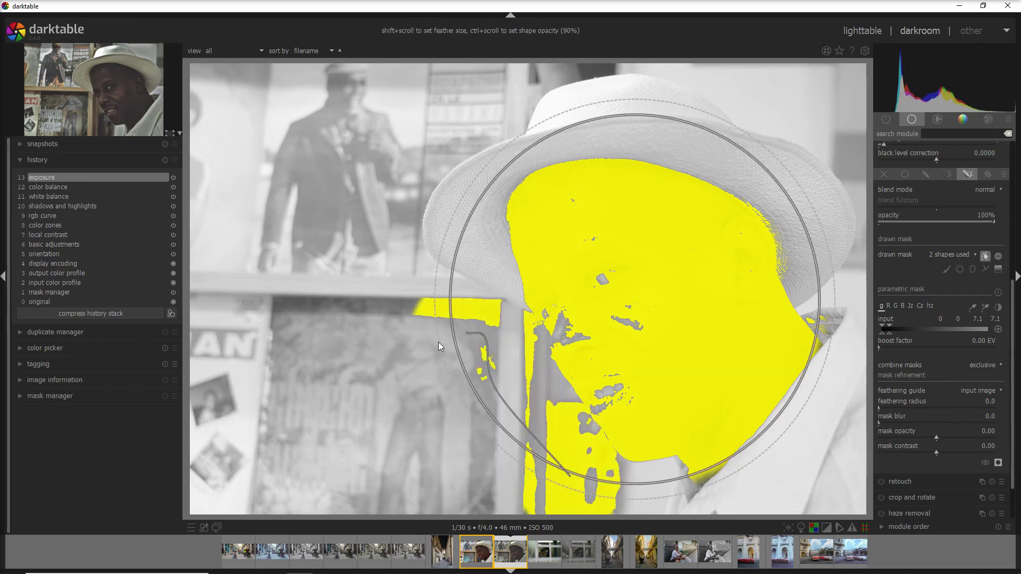
click(23, 397)
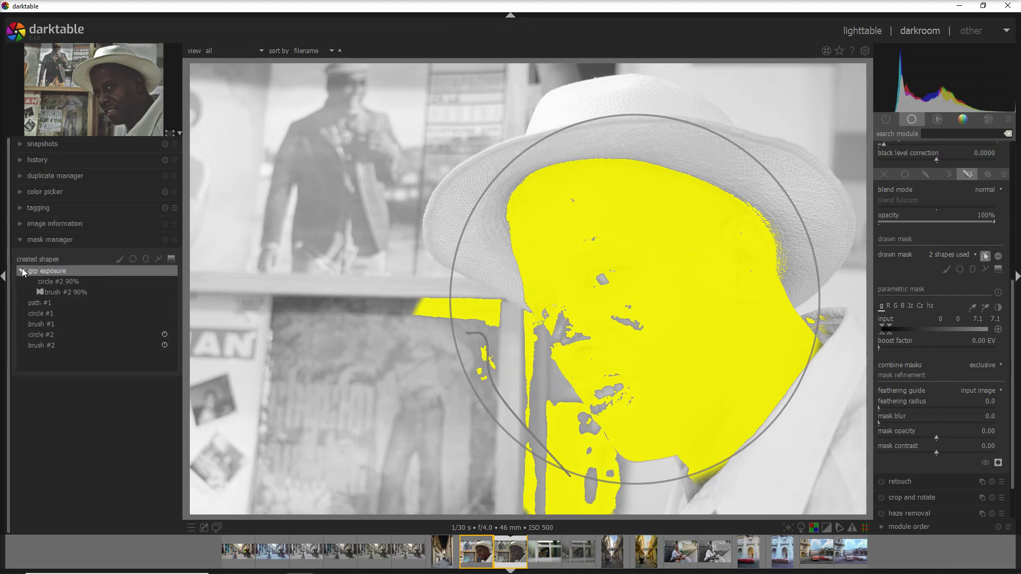
Step: Make the brush stroke subtract from the mask, hide the overlay, and load barbershop image #10
click(43, 292)
right_click(45, 292)
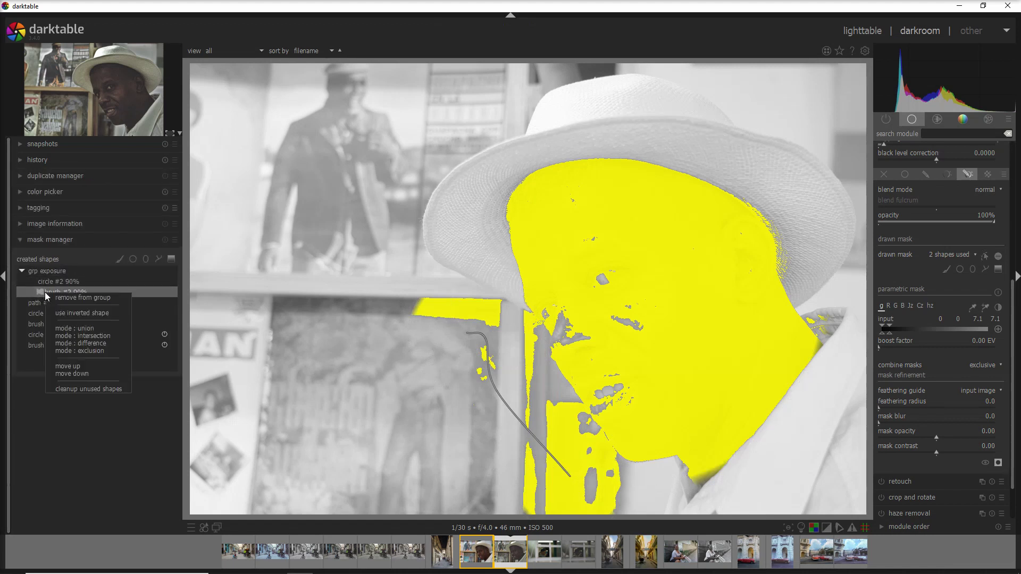
click(74, 344)
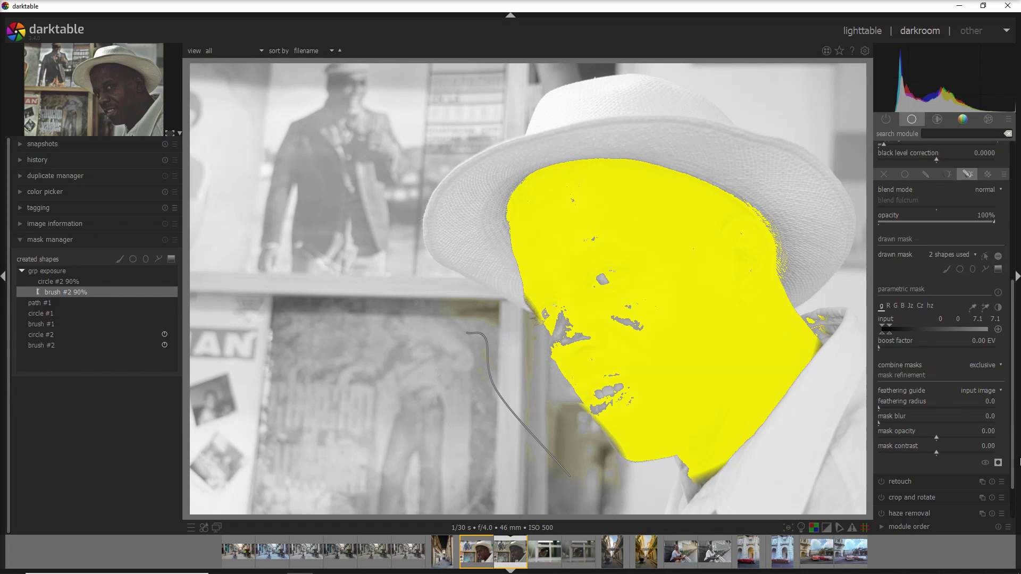
click(998, 462)
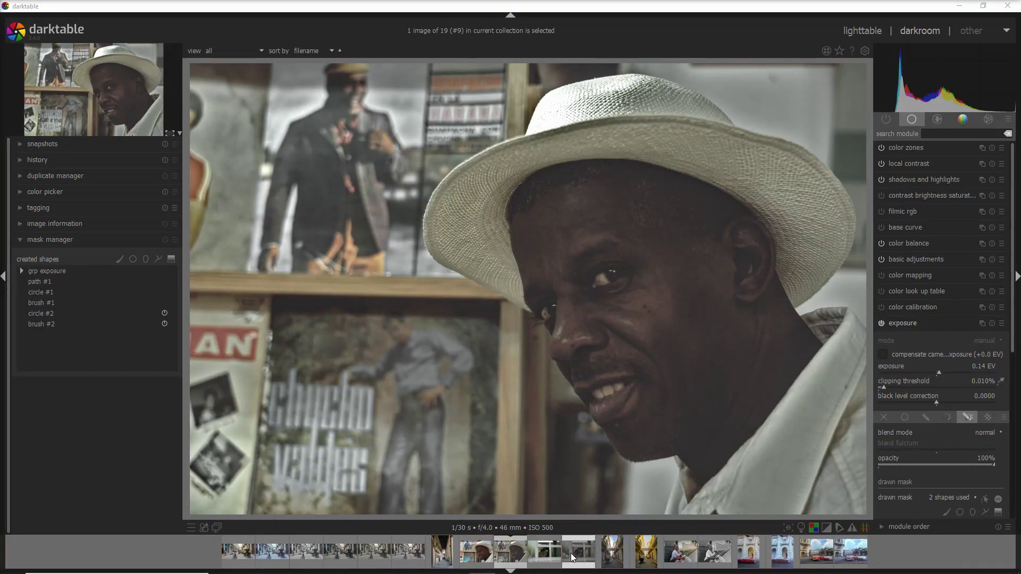
click(572, 557)
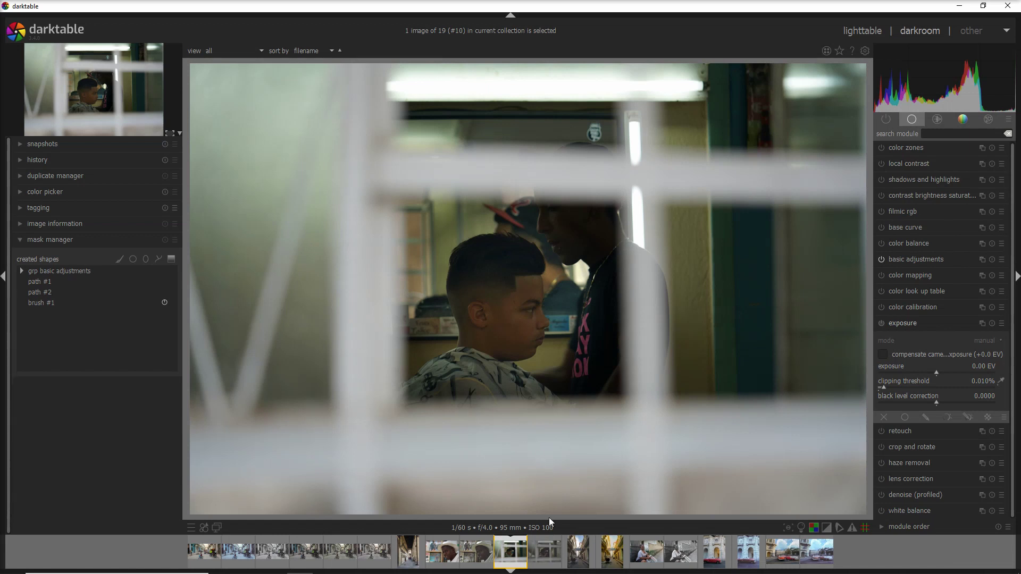
Step: On image #11, revert history to step 13 exposure and expand the exposure module
click(549, 556)
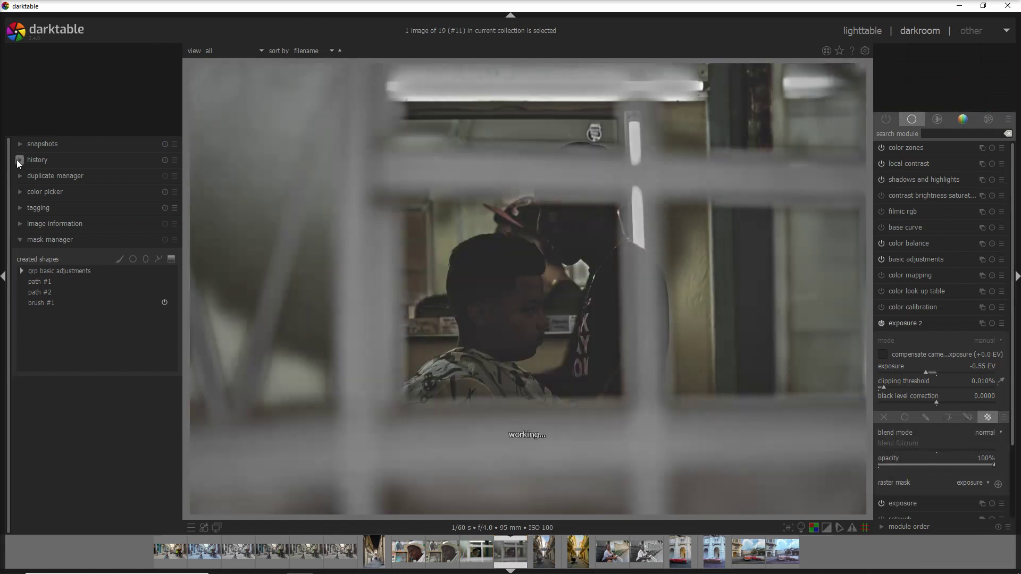
click(17, 159)
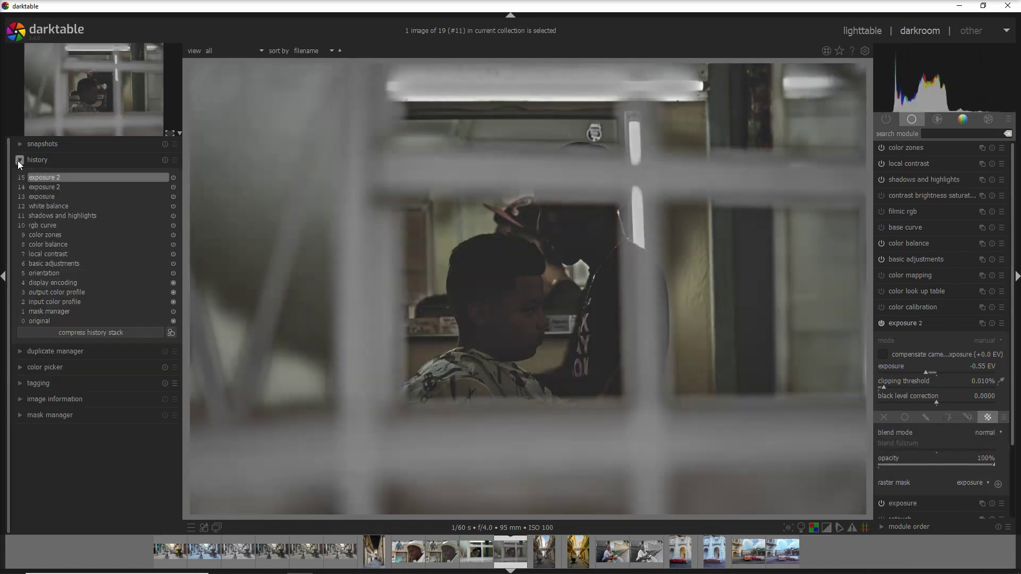
click(59, 207)
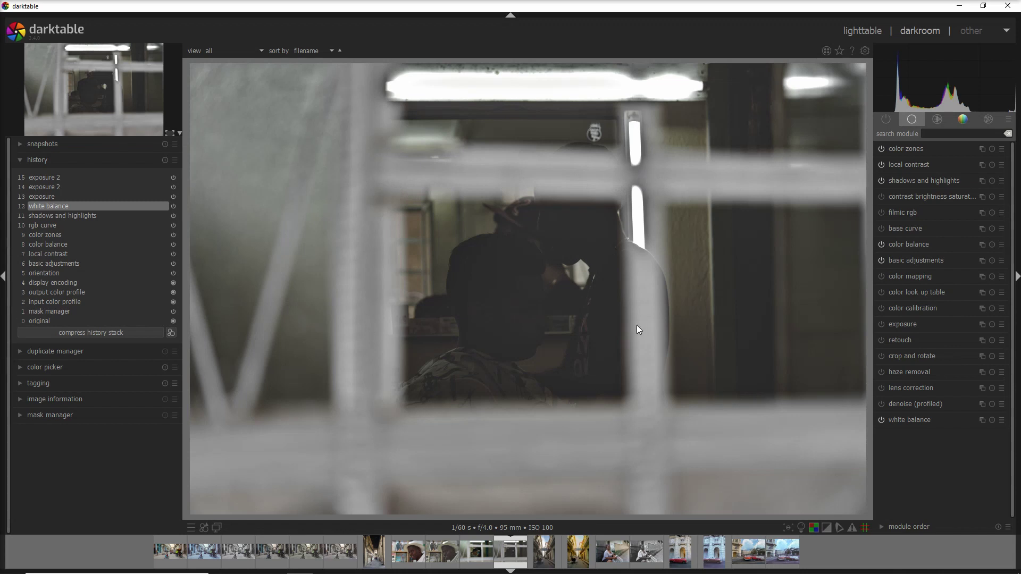
click(45, 197)
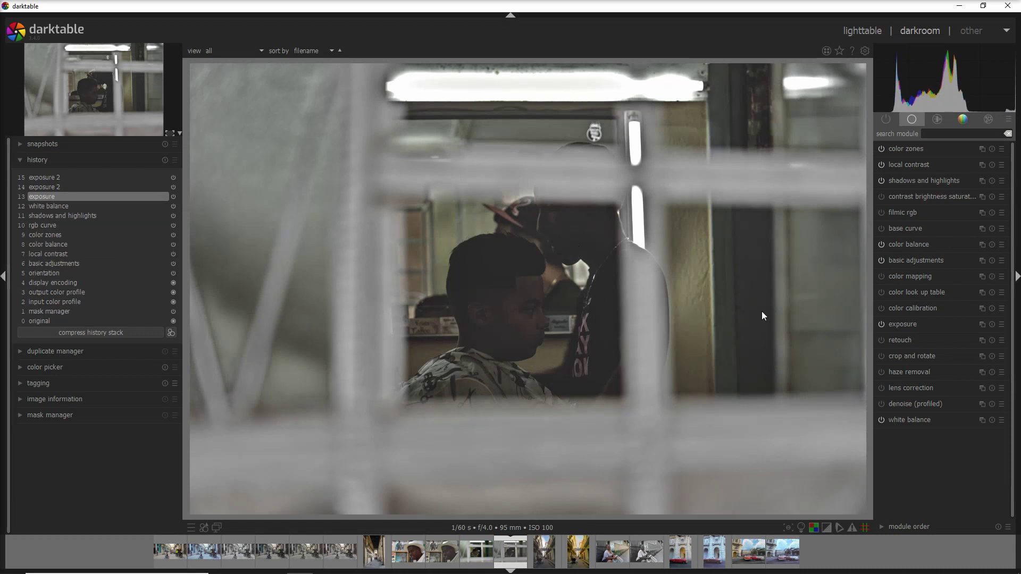
click(928, 322)
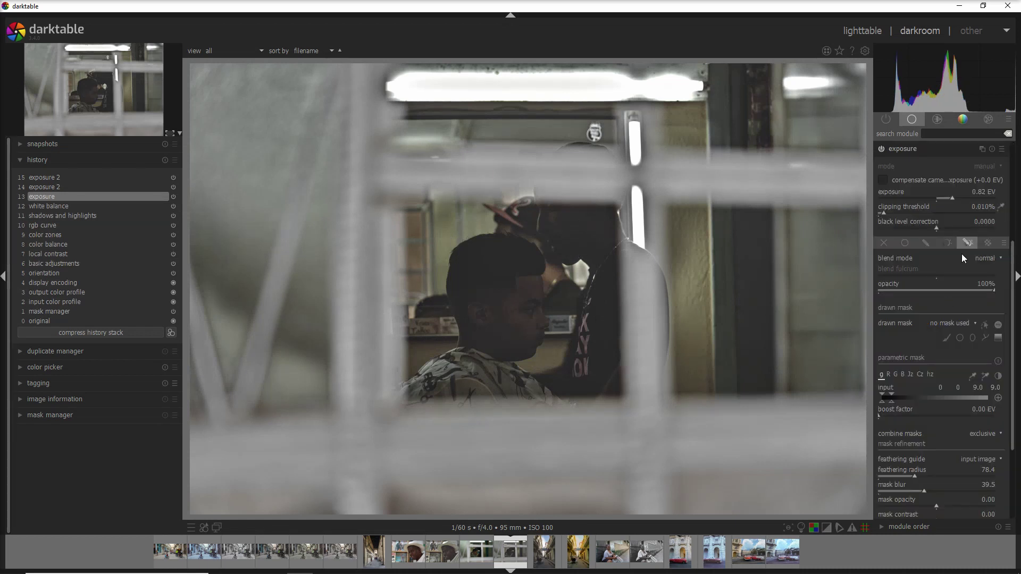
Step: Widen the exposure mask's input range to 100, then lower the upper markers to 25 with overlay shown
scroll(1015, 260, down, 5)
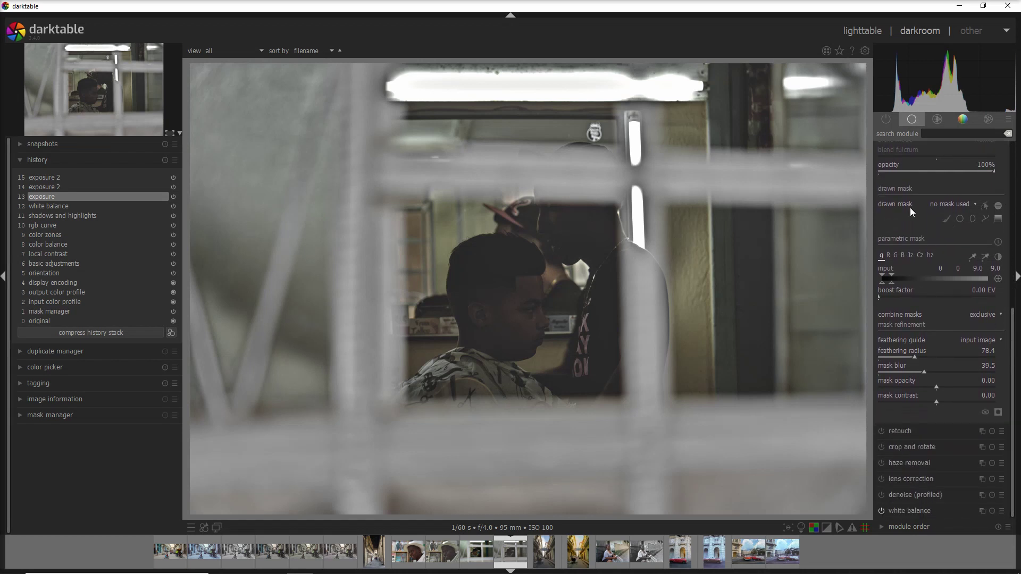
scroll(1013, 329, up, 5)
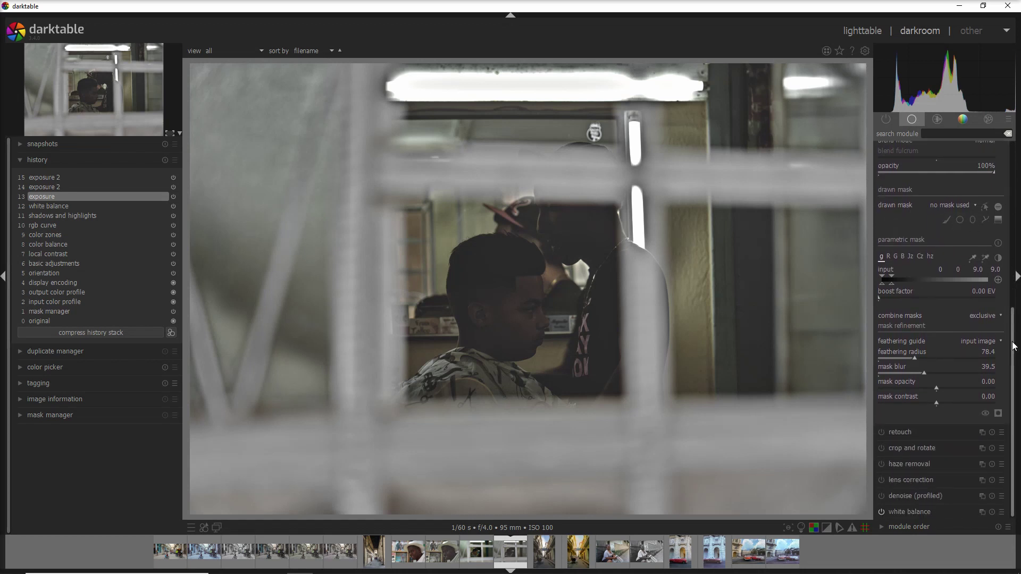
scroll(981, 237, up, 1)
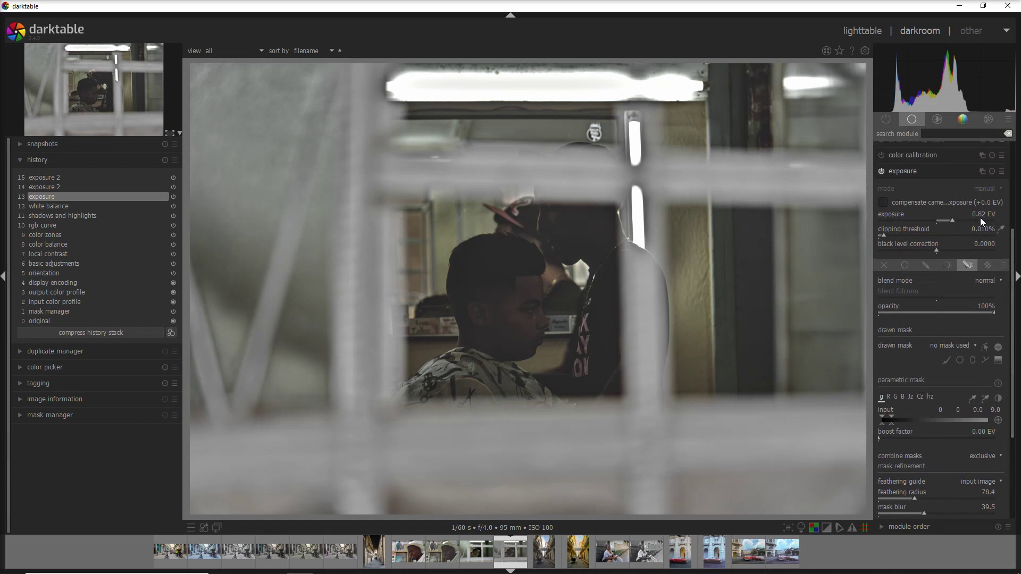
scroll(1012, 307, down, 3)
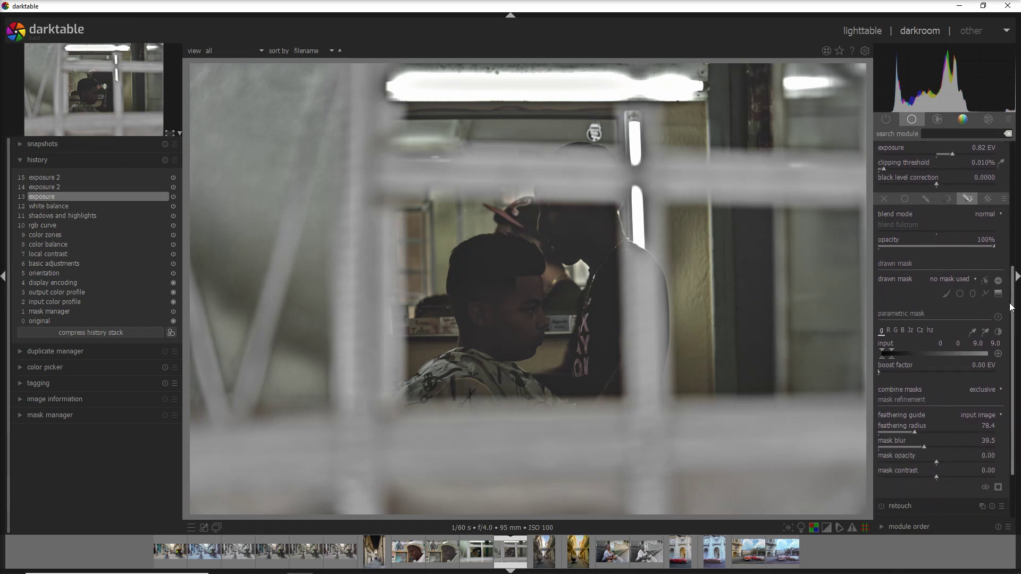
scroll(1012, 308, down, 3)
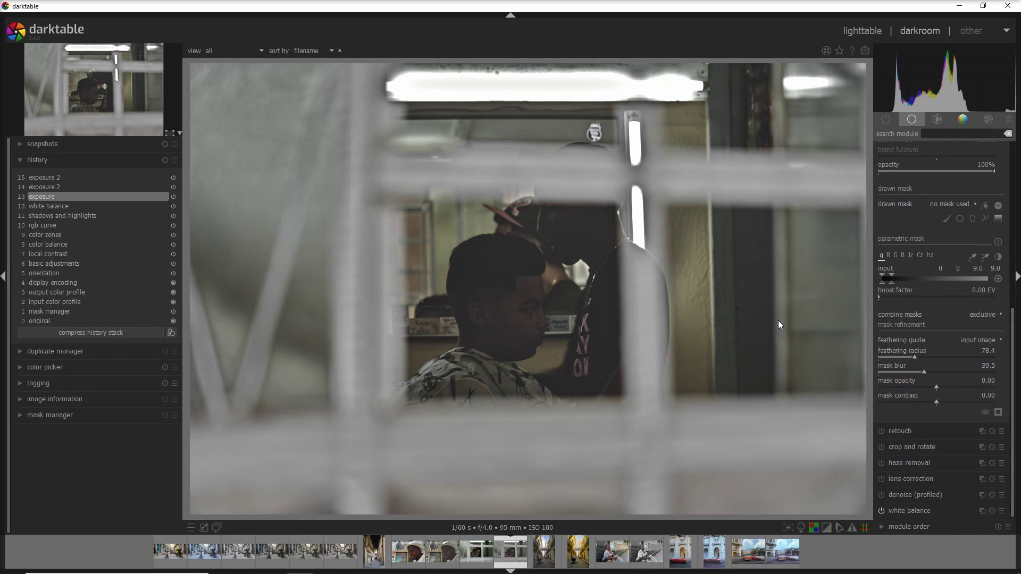
drag(892, 283, 996, 282)
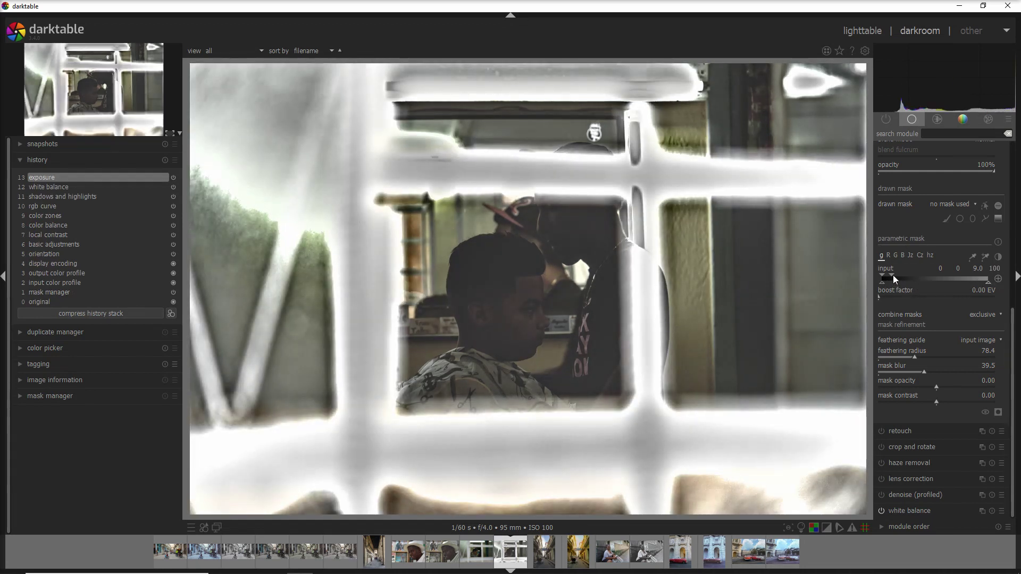
drag(893, 276, 988, 276)
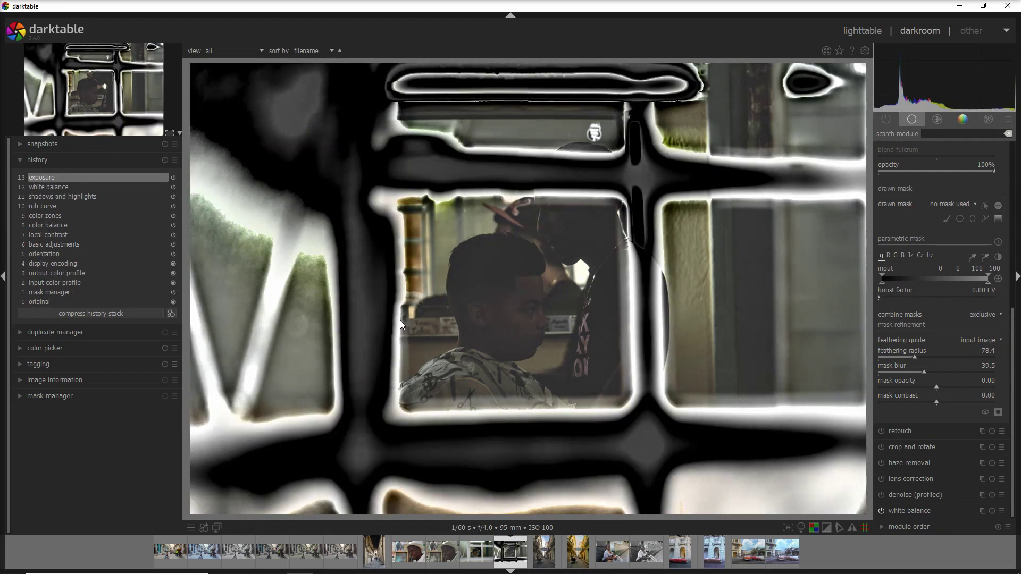
click(999, 413)
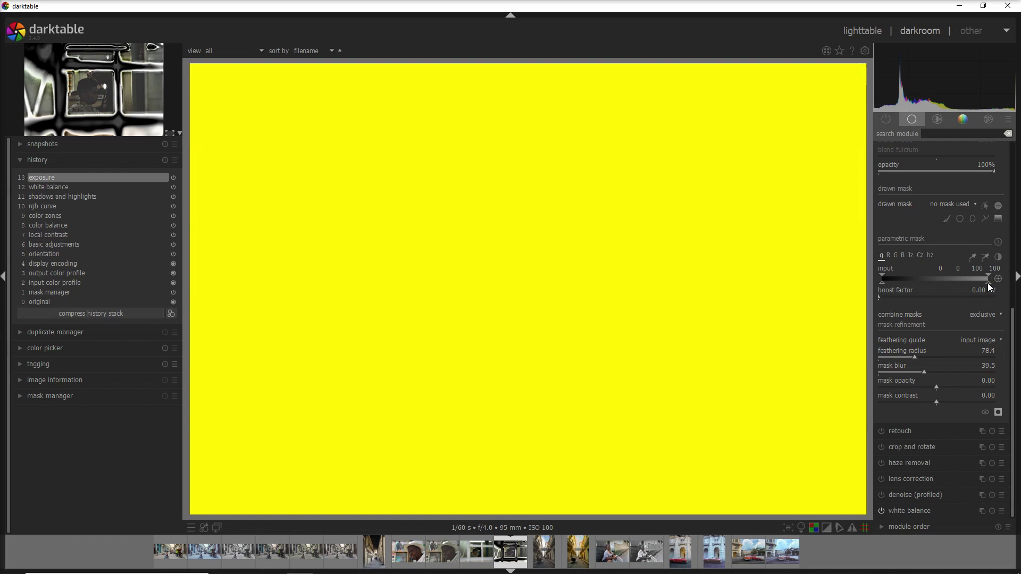
drag(988, 283, 890, 285)
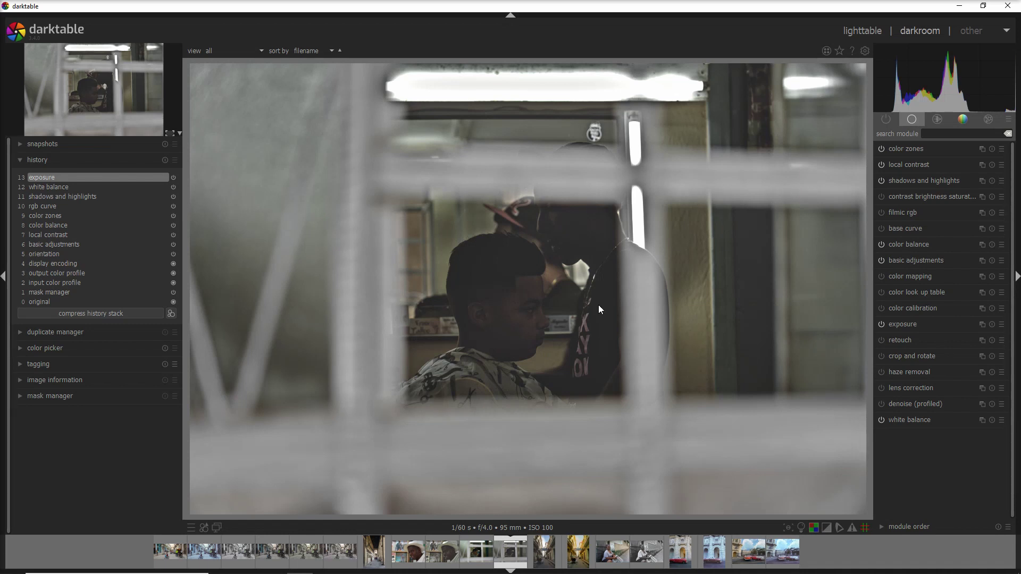
Step: Create a new exposure instance, 'exposure 4', and lower its exposure to -0.90 EV
click(981, 326)
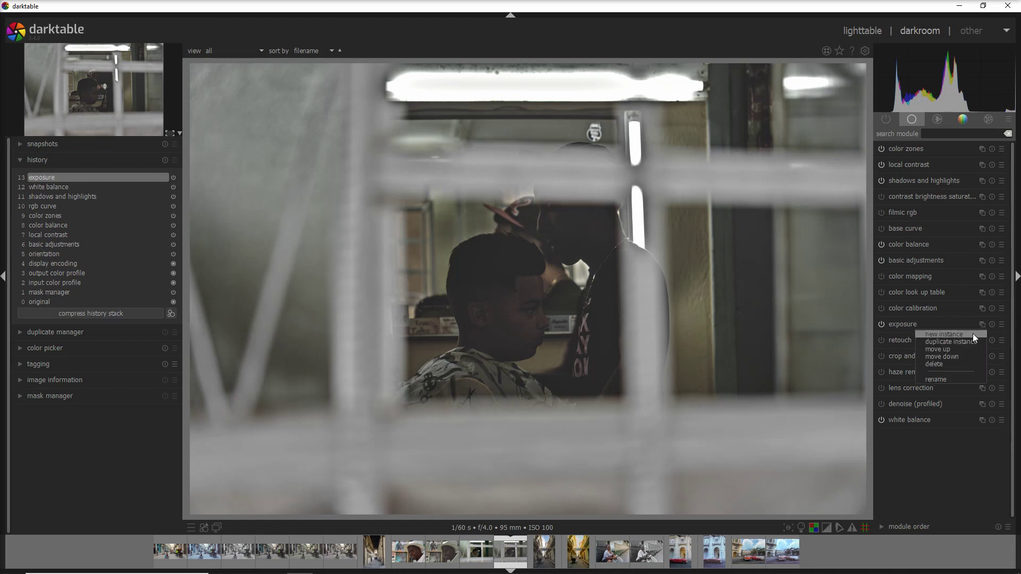
click(970, 335)
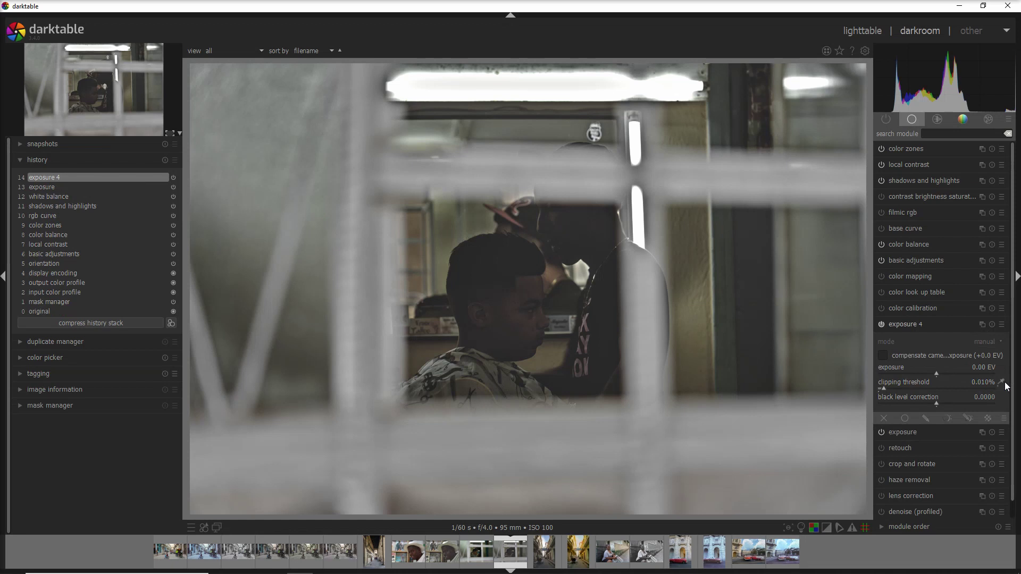
scroll(1014, 384, down, 1)
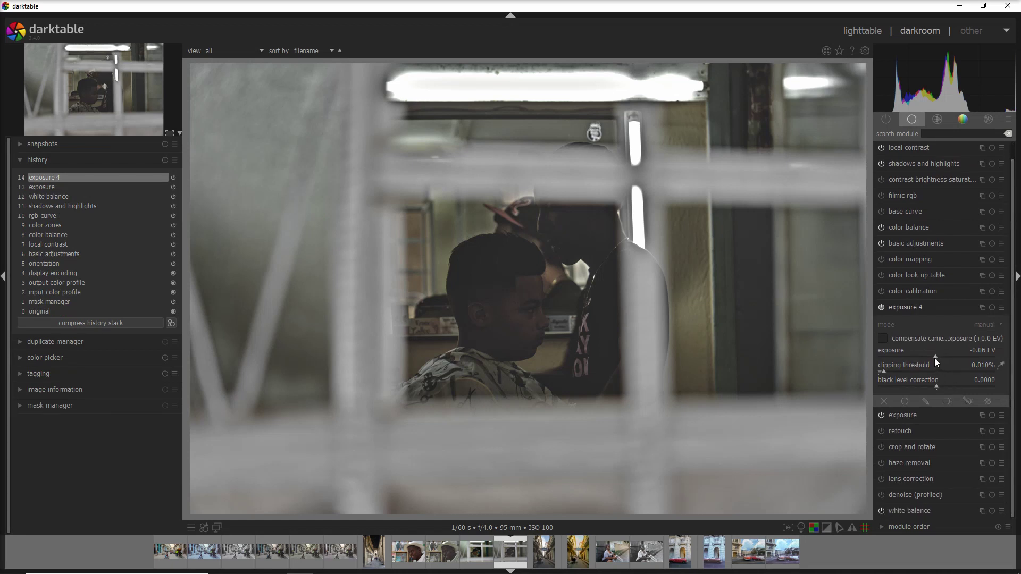
drag(934, 359, 923, 358)
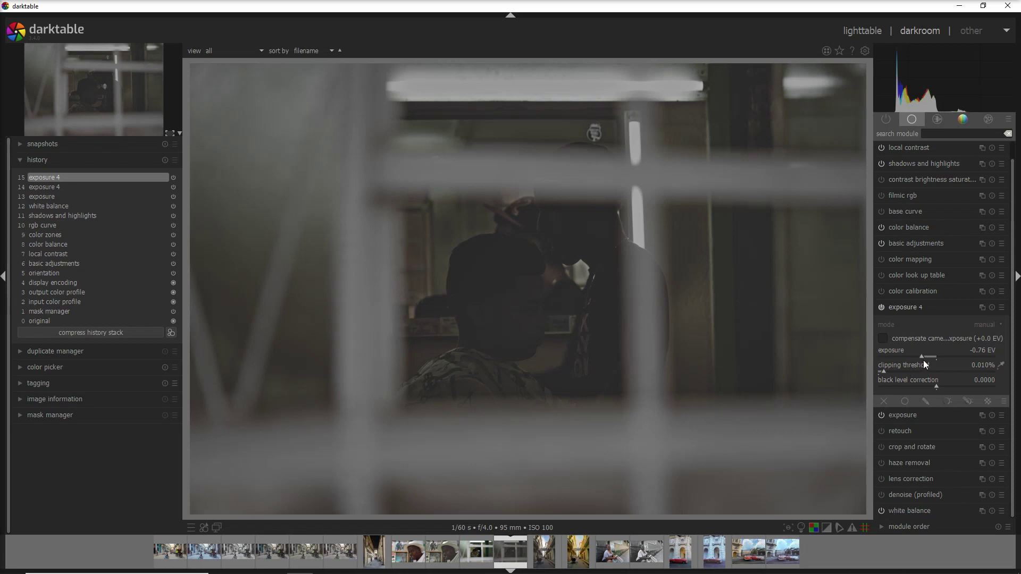
drag(922, 356, 919, 357)
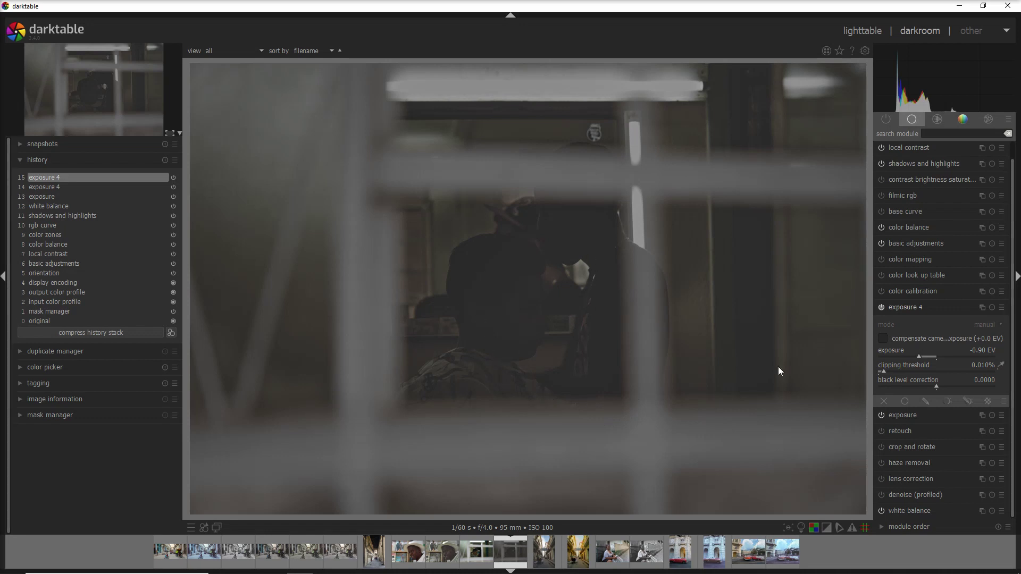
Step: Set exposure 4's blending to use the 'exposure' module's raster mask with inverted polarity
click(988, 402)
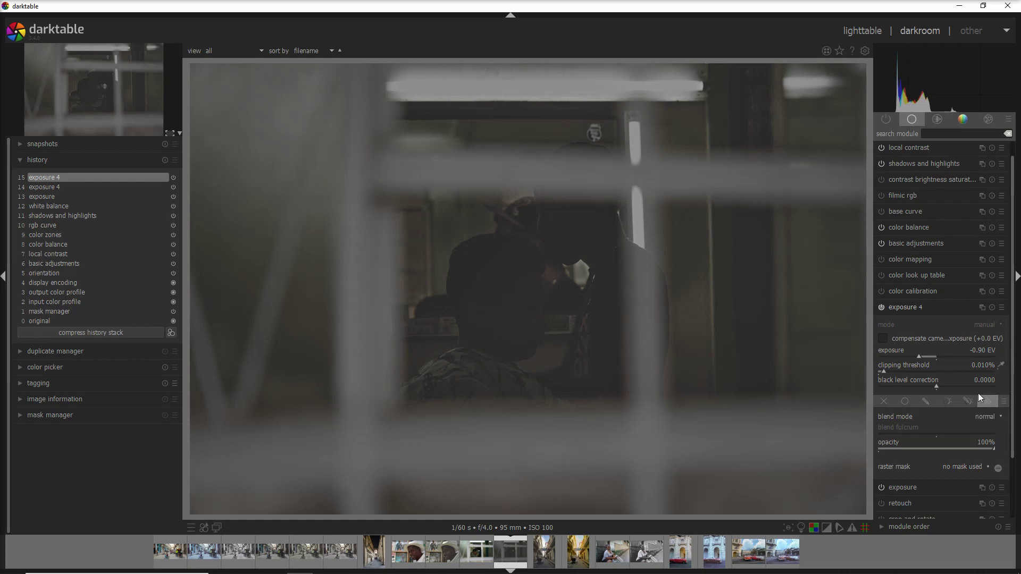
click(964, 466)
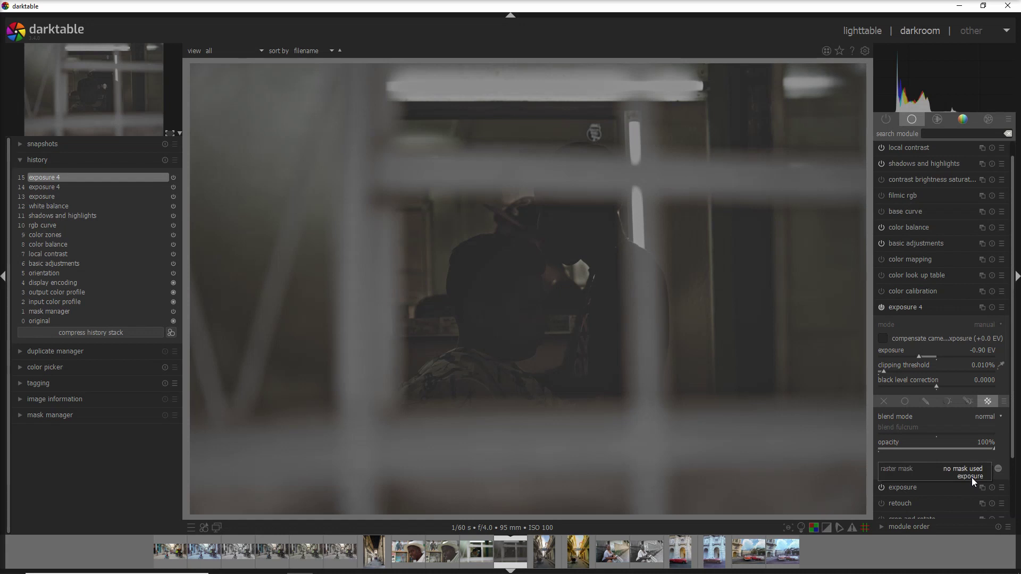
click(972, 478)
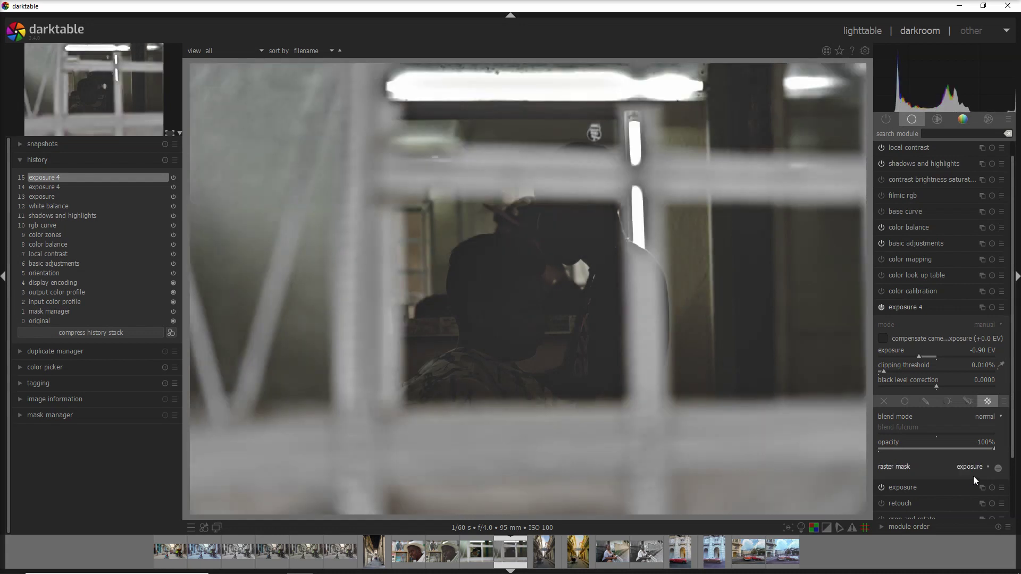
click(996, 470)
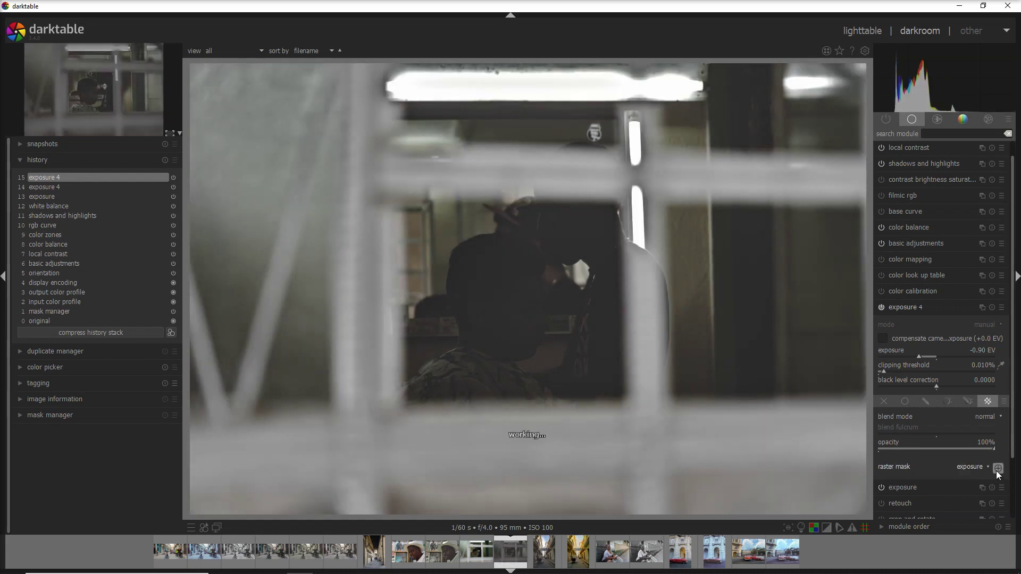